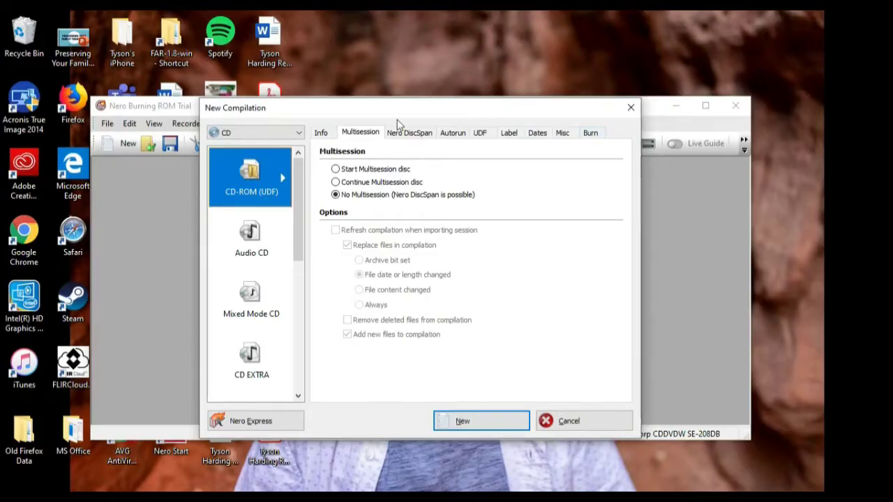
- Change the new Nero compilation's disc type from CD to DVD
mouse_move(298, 180)
mouse_down()
mouse_move(287, 357)
mouse_move(296, 195)
mouse_up()
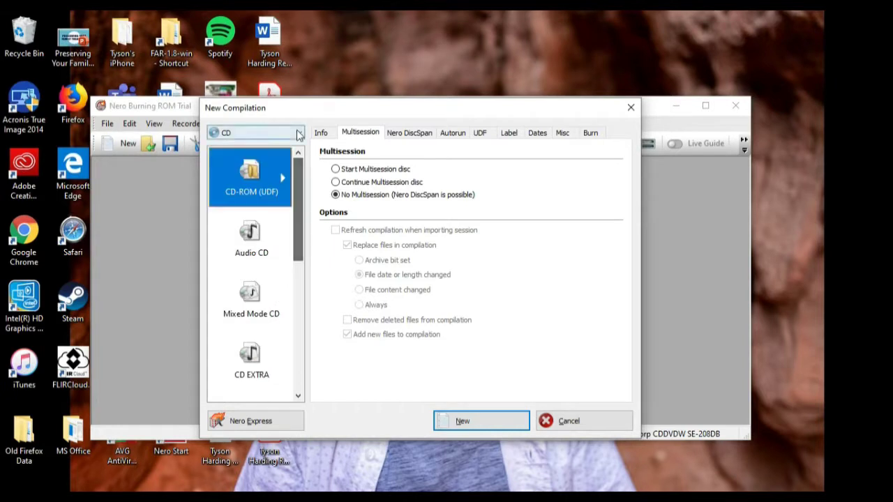
click(259, 133)
click(255, 159)
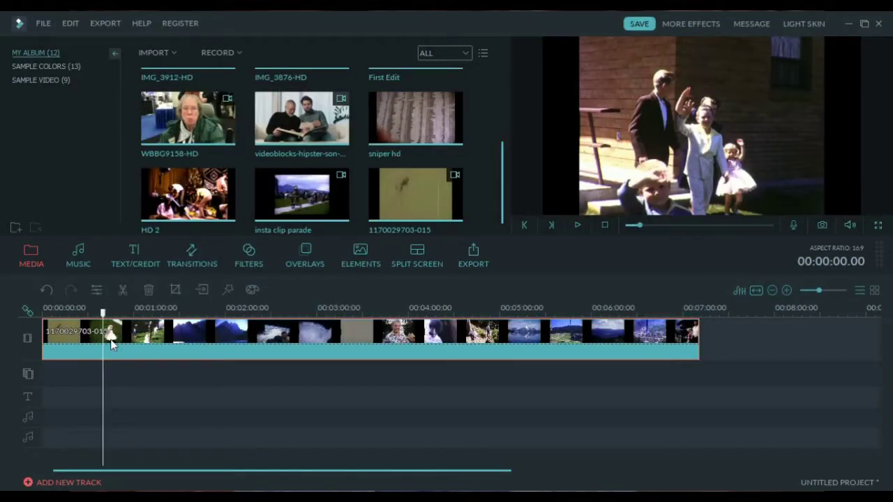
- Scrub the old project's timeline to preview a later scene
mouse_move(112, 342)
mouse_down()
mouse_move(147, 339)
mouse_move(108, 330)
mouse_up()
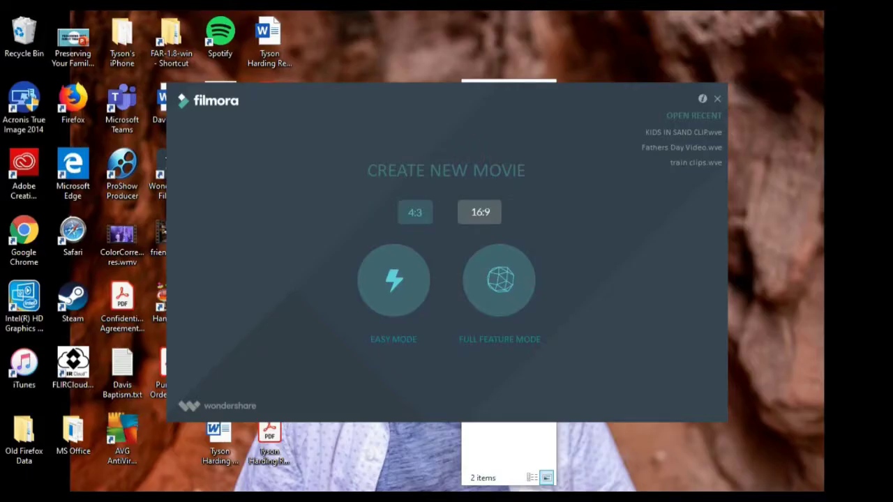
- Start a new movie in the full editor and import 'Kids playing in sand- edited down.mp4'
click(499, 300)
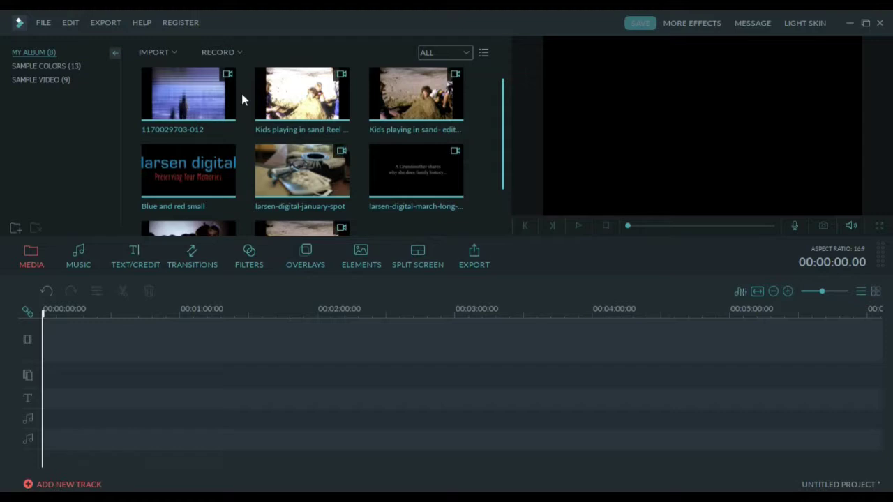
click(165, 53)
click(177, 66)
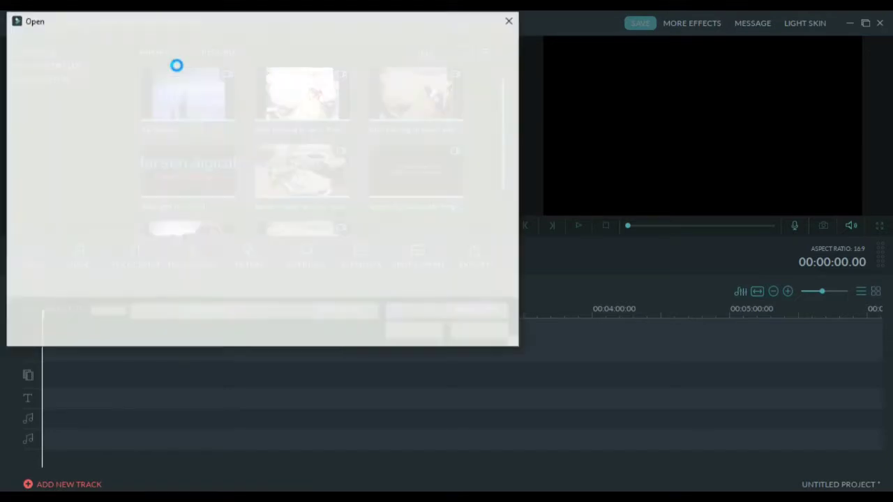
click(397, 138)
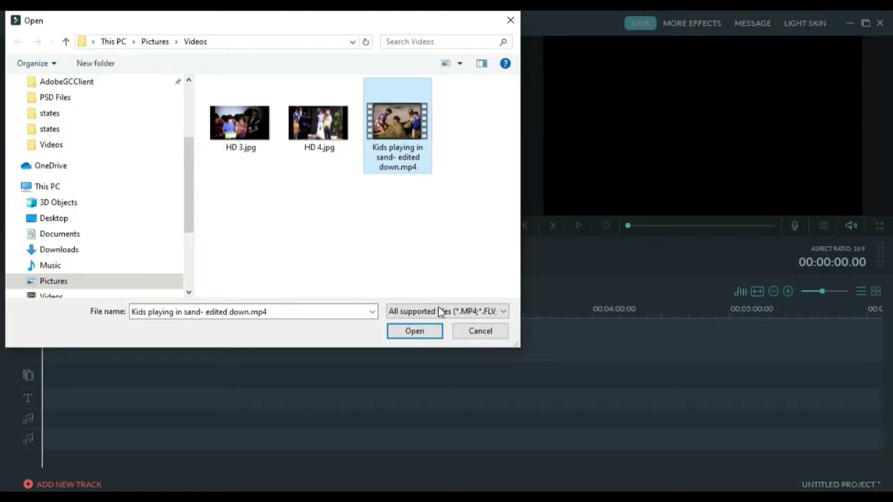
click(416, 332)
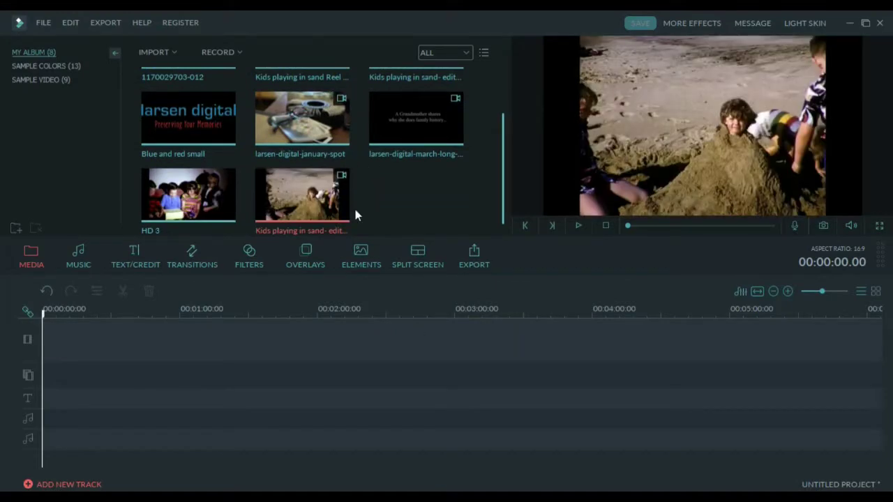
- Place the Kids playing in sand clip at the very start of the video track
scroll(353, 181, up, 1)
scroll(353, 180, down, 1)
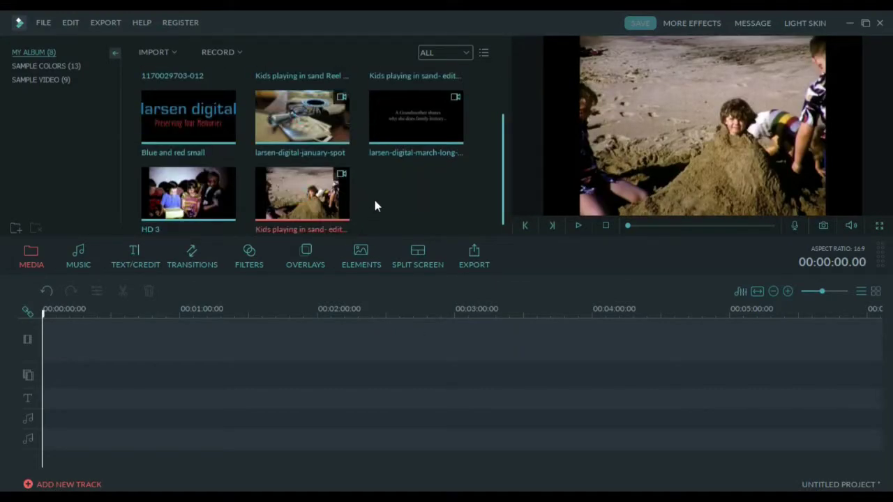
mouse_move(314, 206)
drag(323, 207, 50, 342)
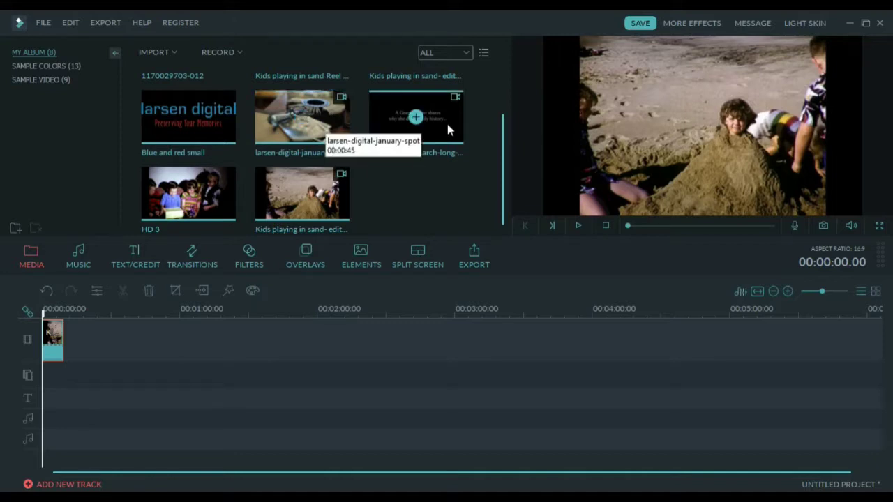
drag(502, 174, 510, 113)
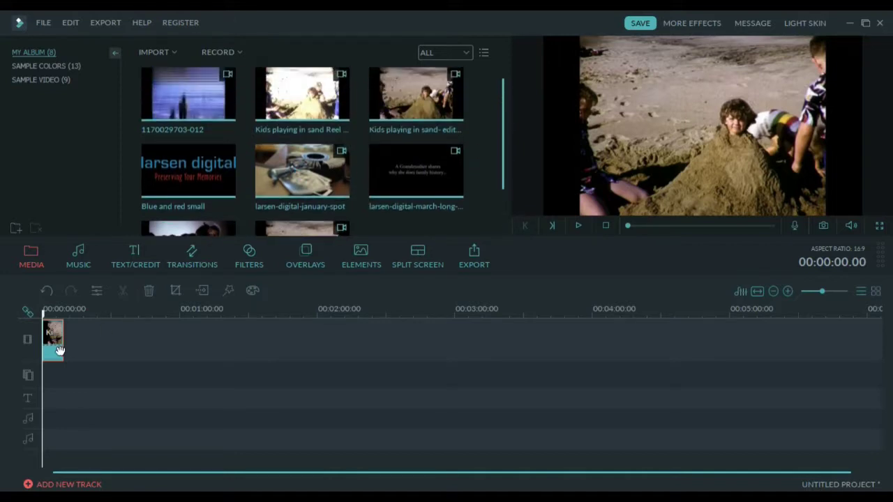
drag(187, 96, 69, 340)
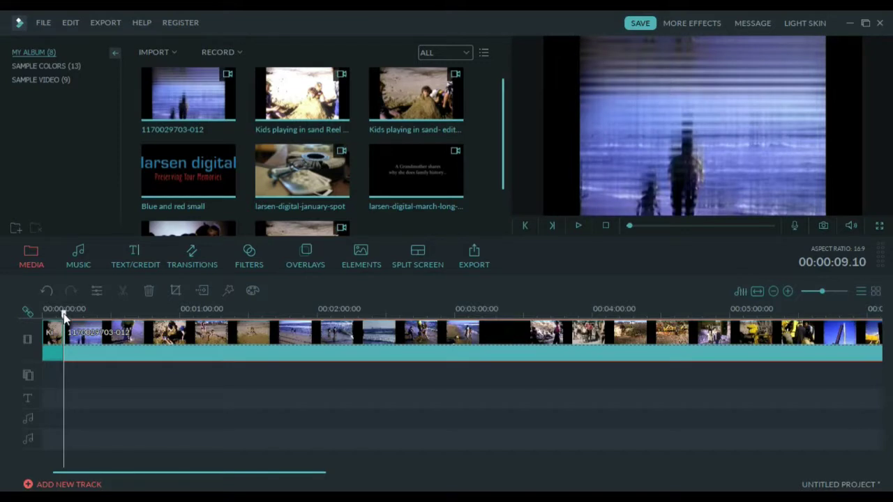
drag(63, 315, 533, 362)
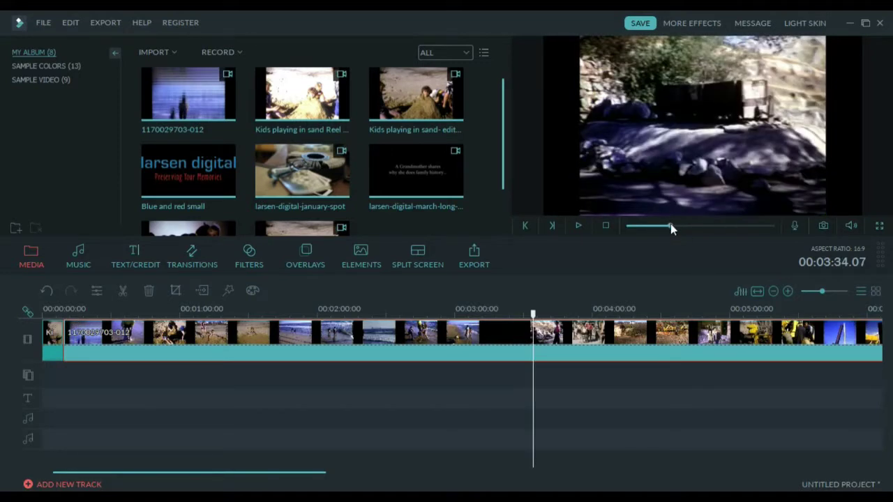
drag(671, 225, 787, 229)
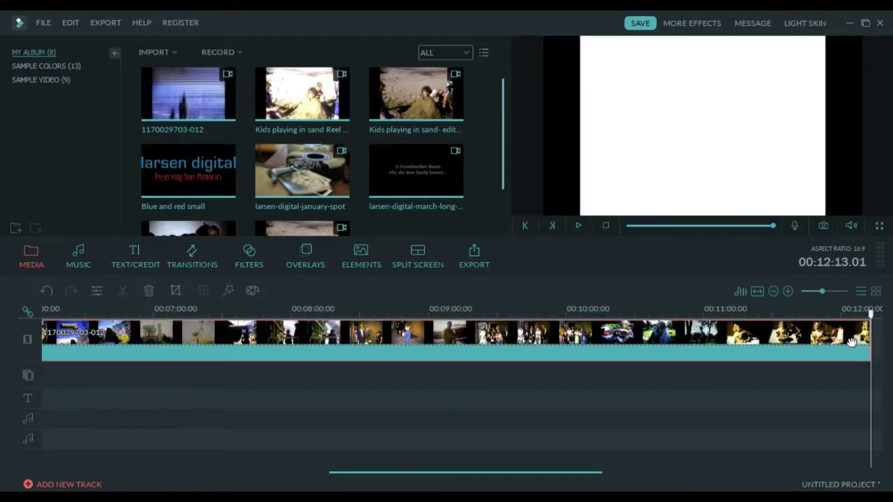
drag(871, 313, 771, 314)
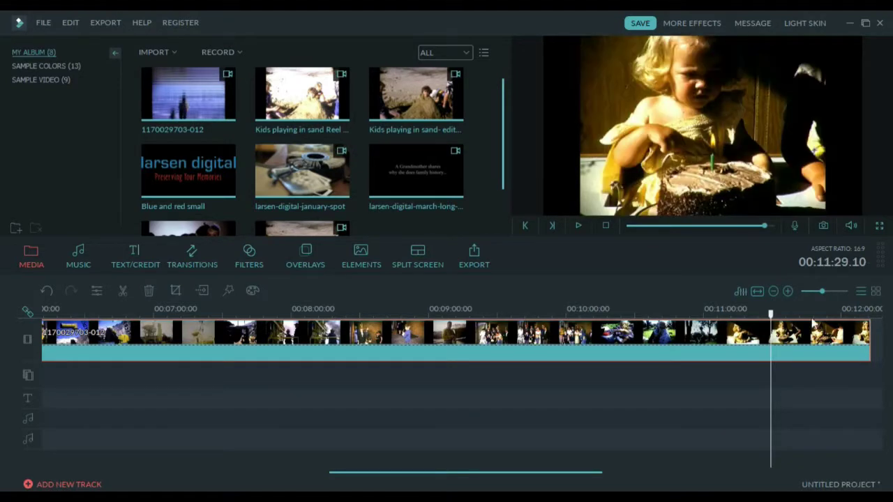
- Move the playhead to the 02:20.21 cut point in the clip
drag(771, 313, 667, 315)
click(709, 226)
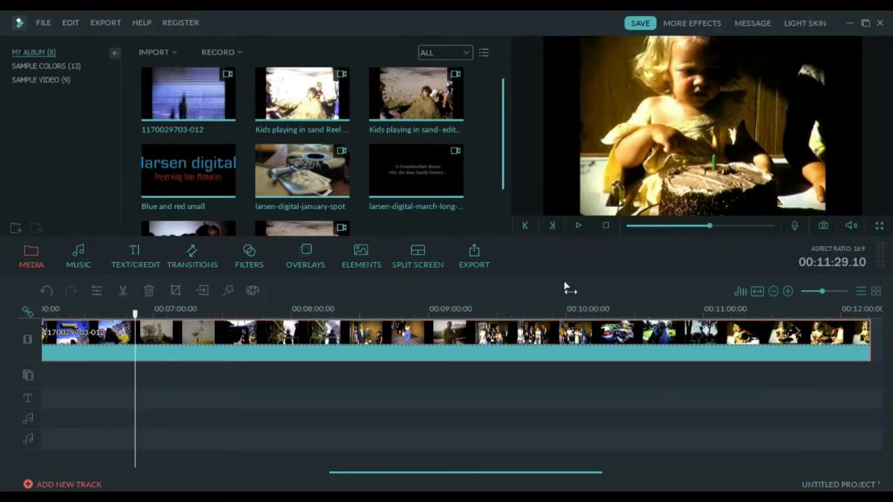
drag(684, 226, 644, 230)
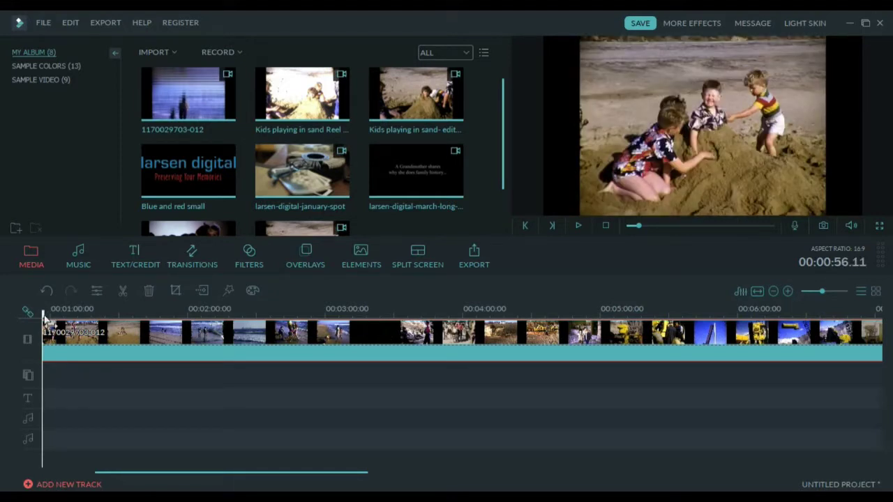
drag(48, 321, 233, 328)
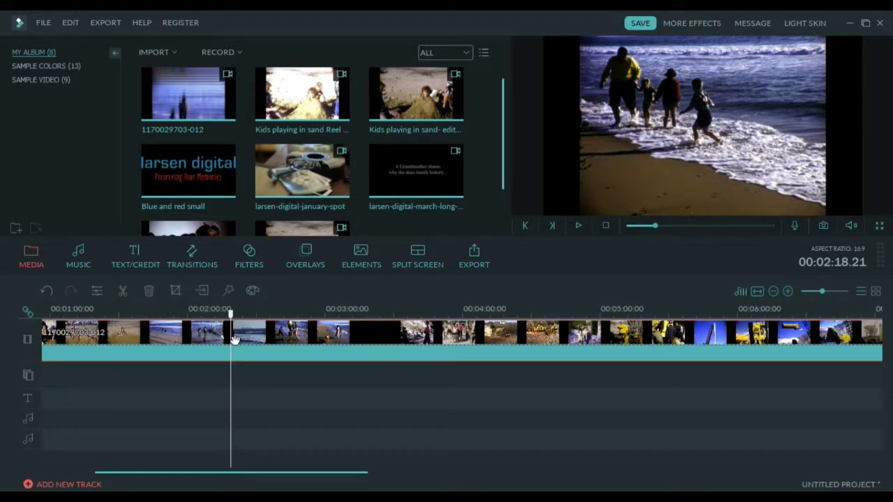
drag(232, 318, 236, 318)
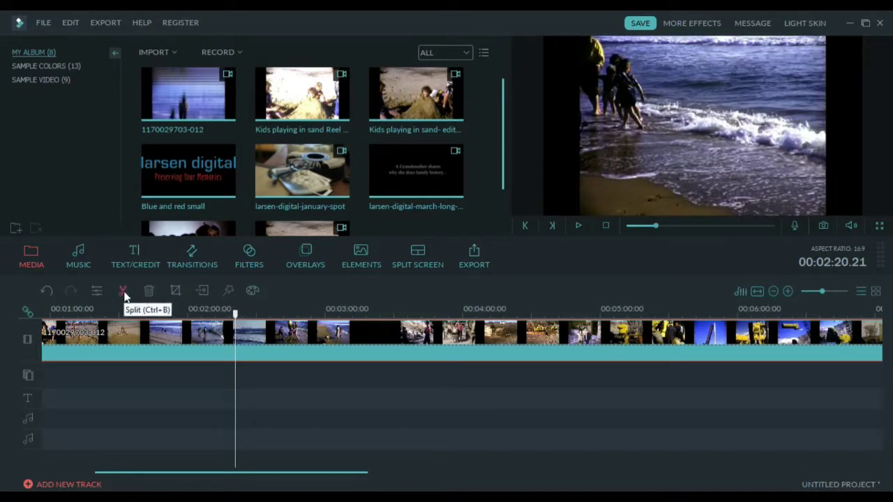
- Split at 02:20.21, delete everything after the cut, and return the playhead to the start
click(123, 292)
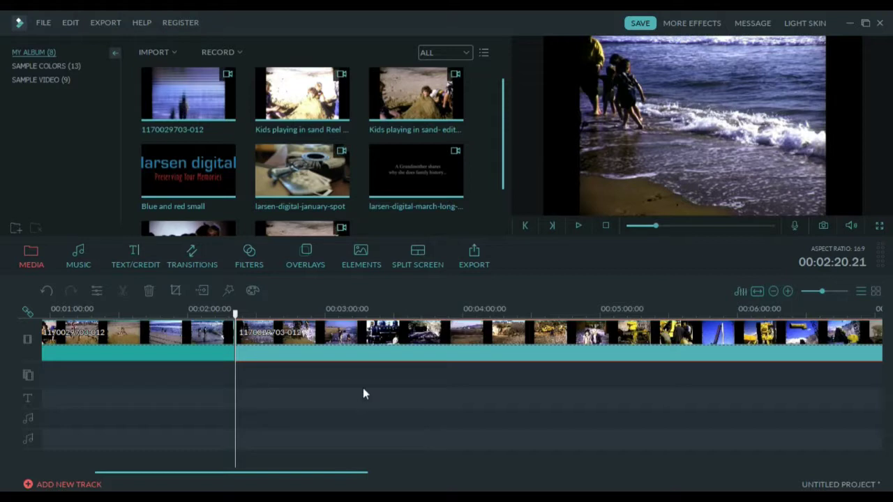
key(Delete)
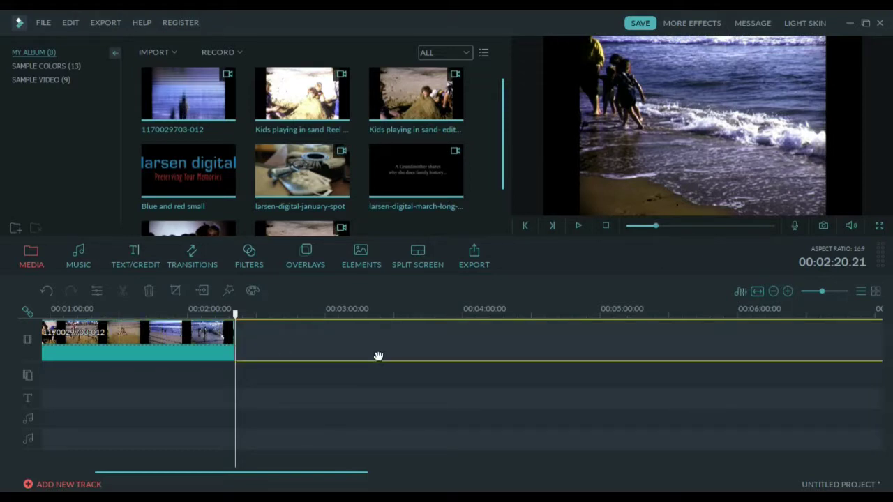
key(ctrl+z)
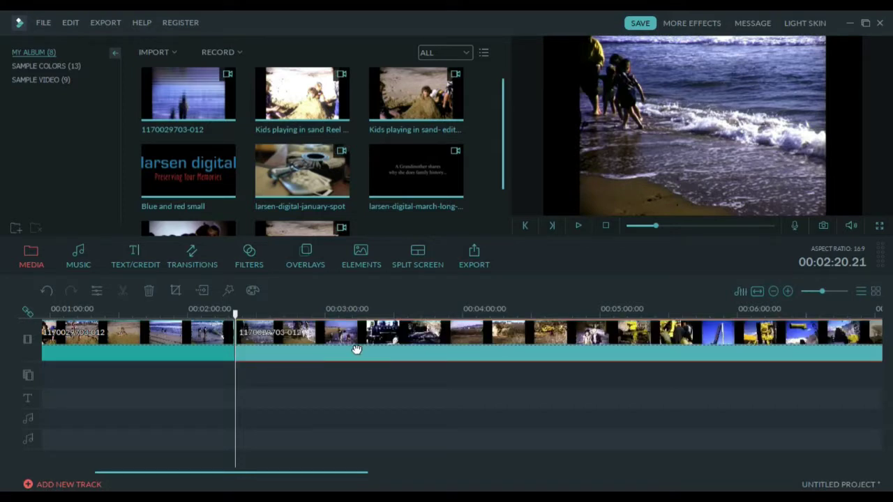
key(Delete)
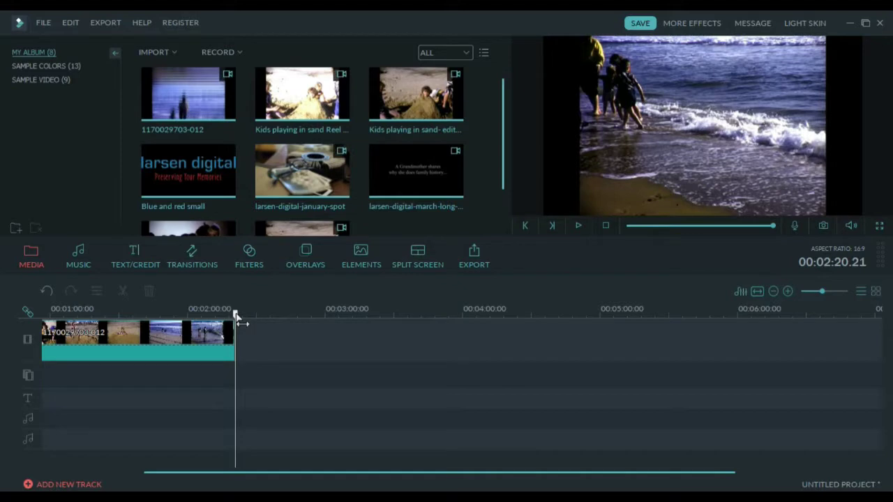
drag(235, 315, 25, 318)
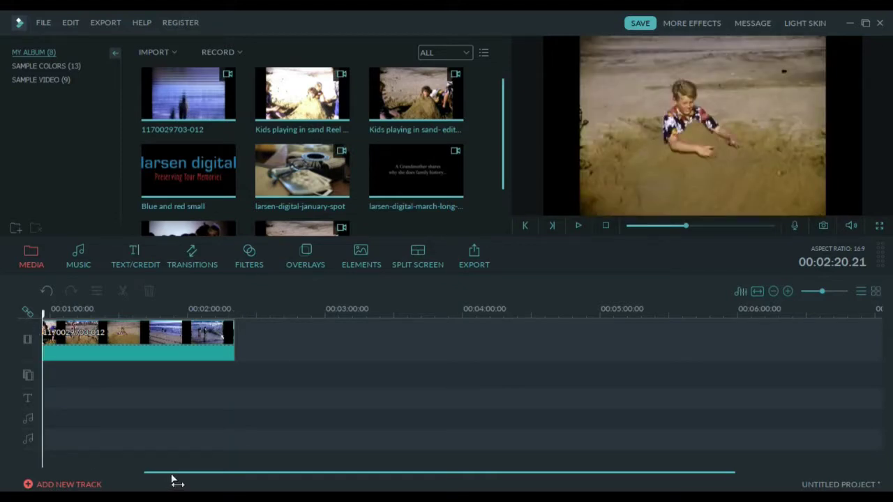
- Bring up the EXPORT menu for the trimmed project
drag(172, 481, 28, 474)
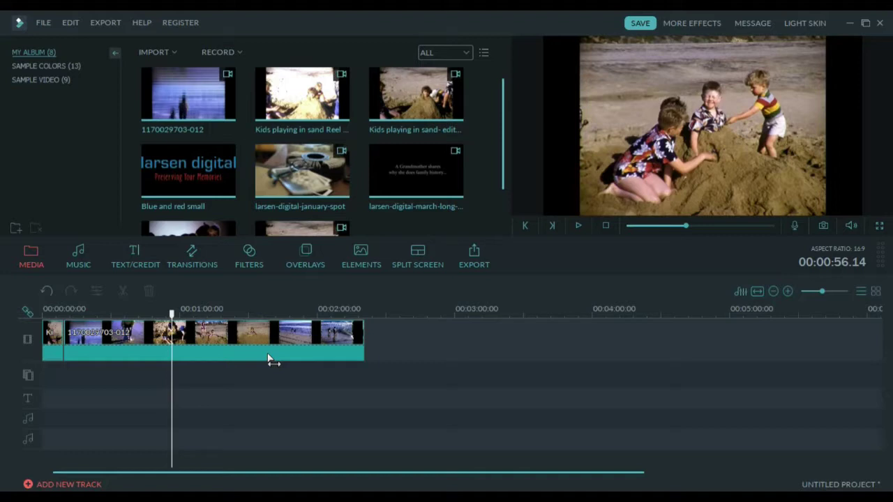
click(114, 26)
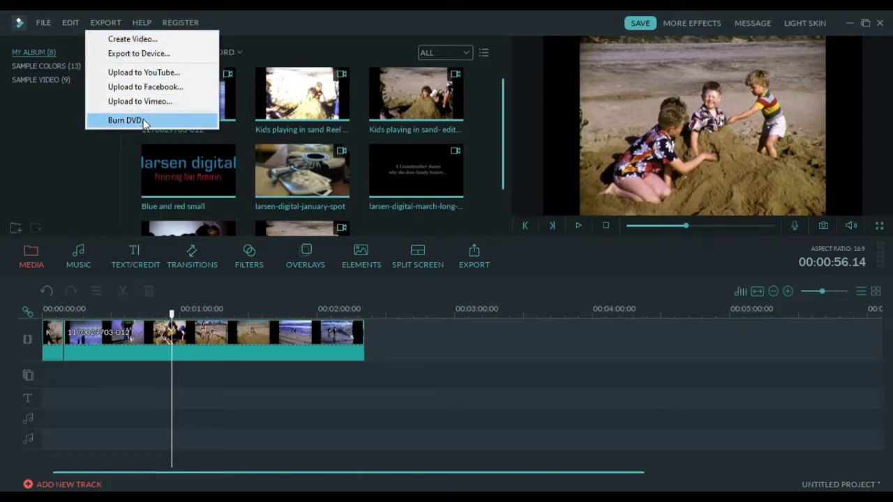
- Choose Burn DVD, look over the Format and Device tabs, then return to the DVD settings
click(172, 122)
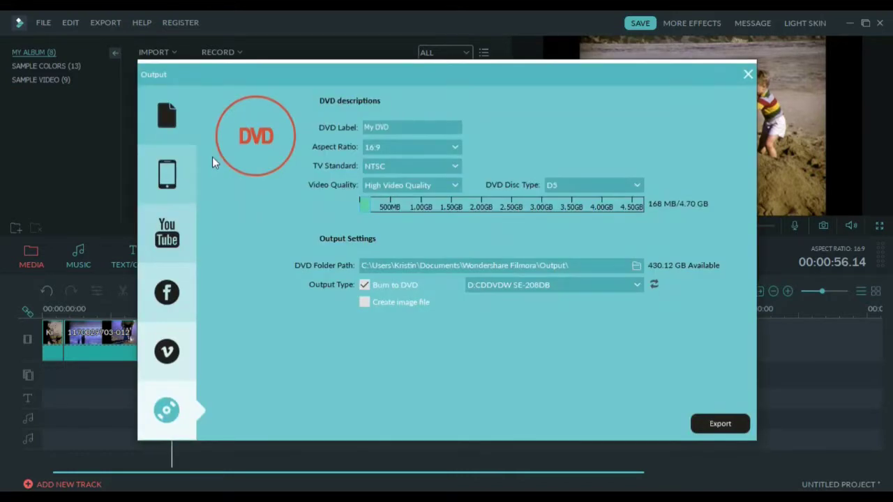
click(173, 113)
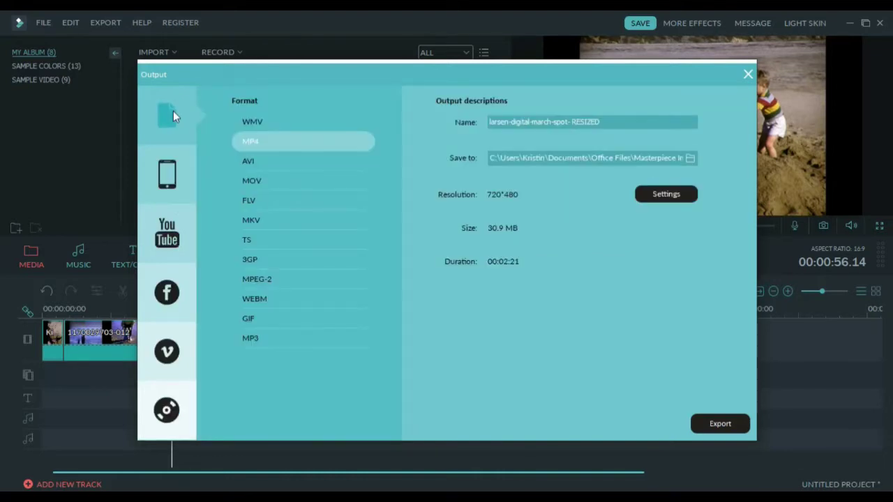
click(171, 177)
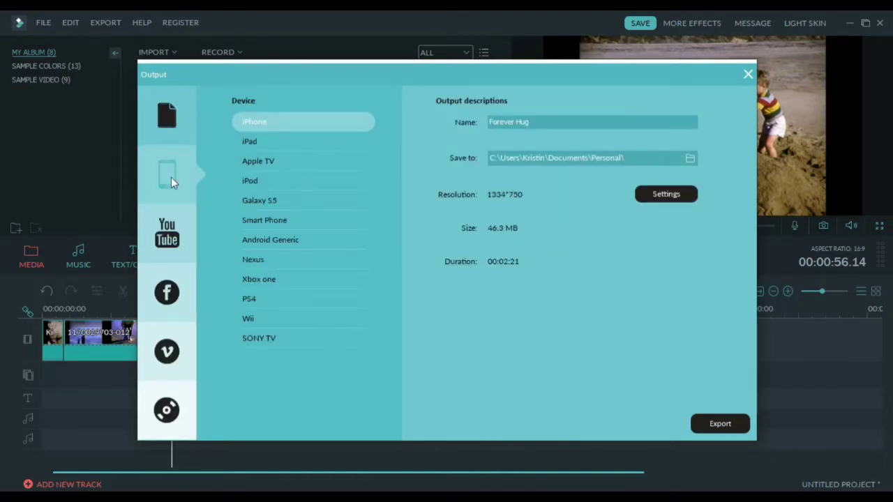
click(176, 417)
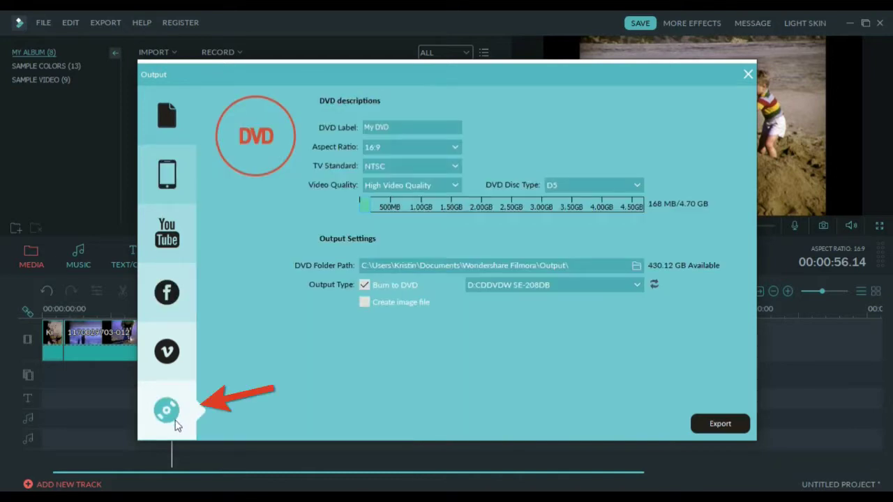
- Toggle Burn to DVD off and on so it targets the D: CDDVDW SE-208DB drive
click(365, 285)
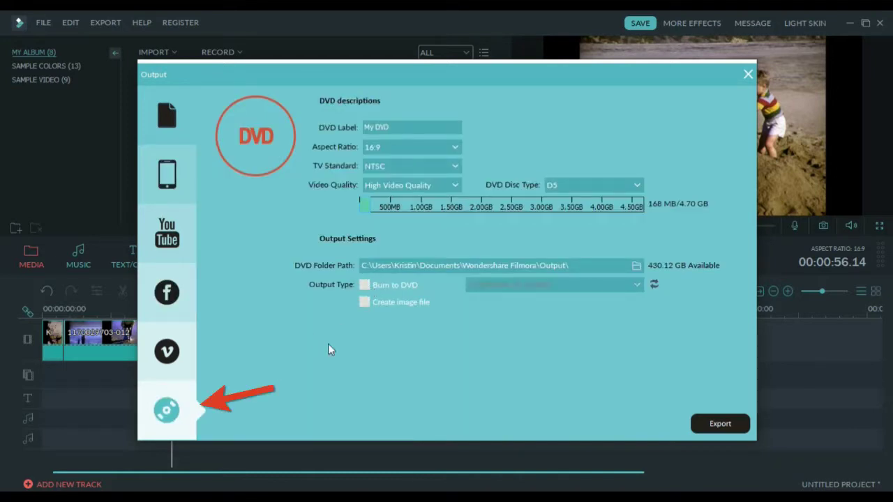
click(364, 285)
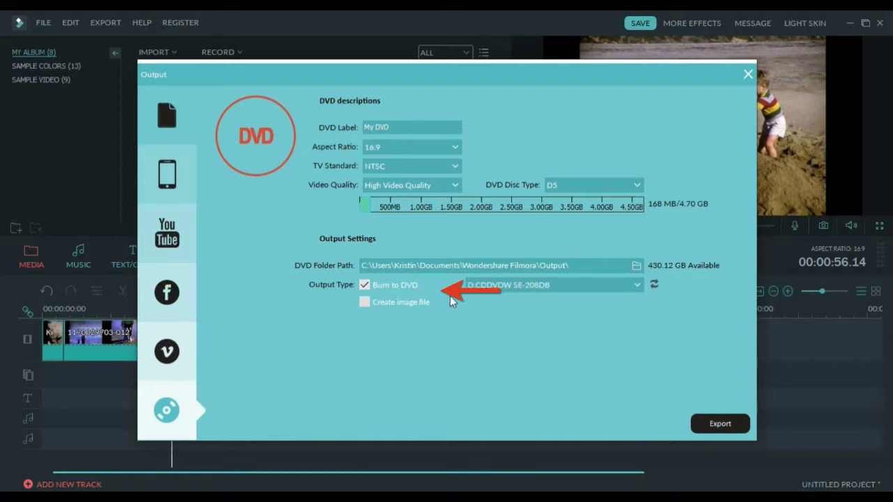
- Select the existing 'My DVD' text in the DVD Label field
click(369, 130)
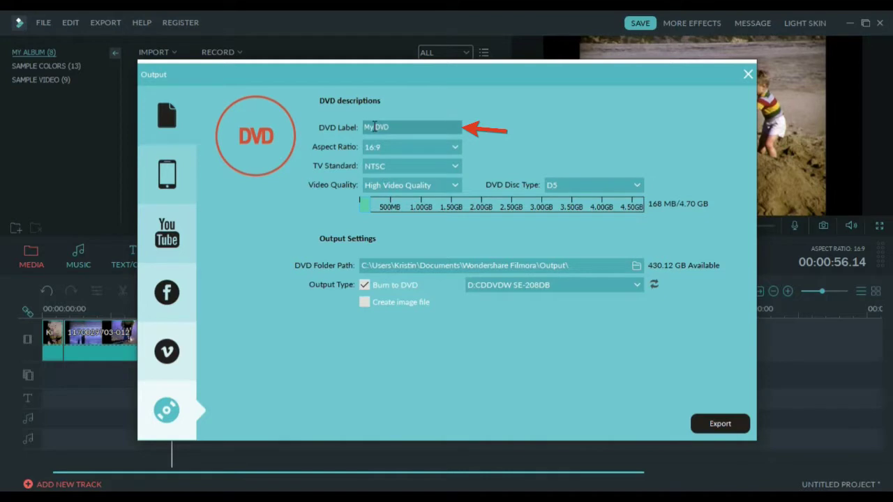
drag(394, 128, 347, 131)
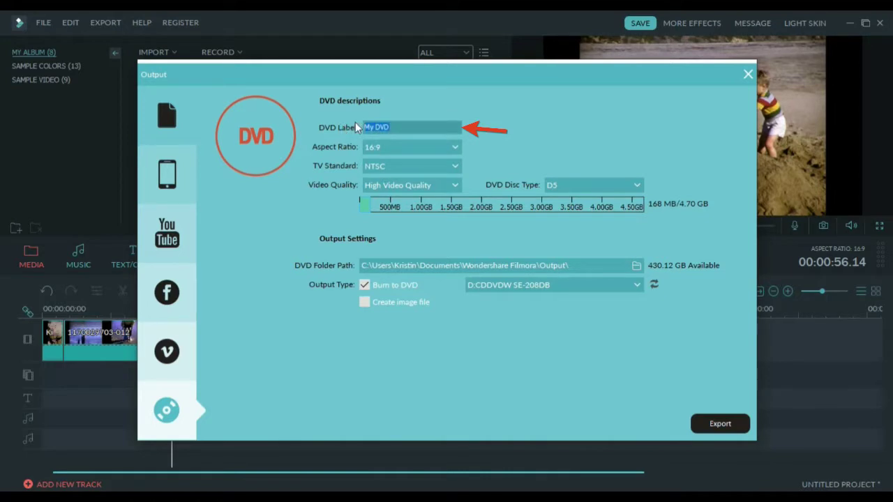